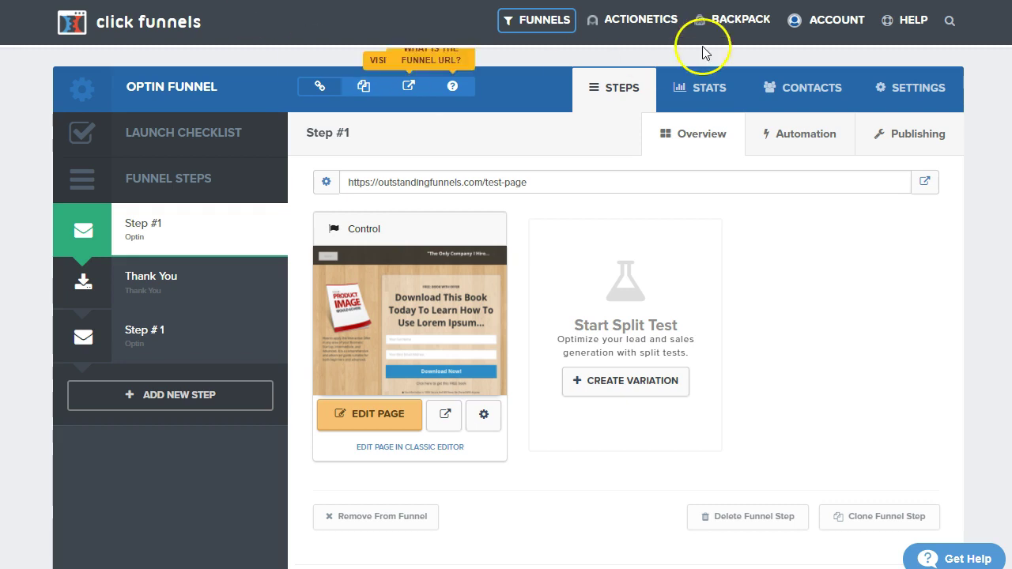
# Step: Go to Integrations from the ACCOUNT menu to view the connected API services
pyautogui.click(854, 26)
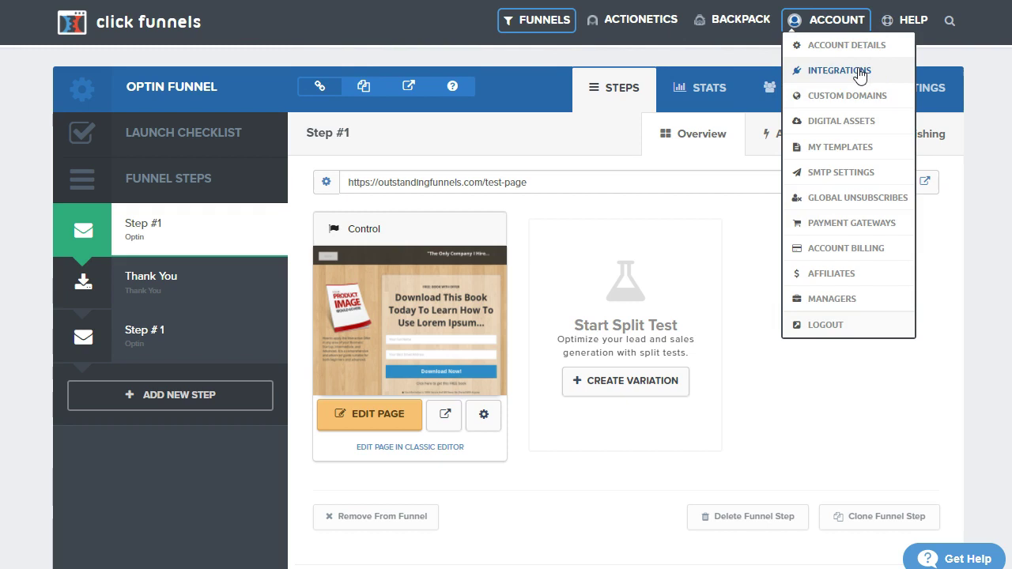
pyautogui.click(860, 72)
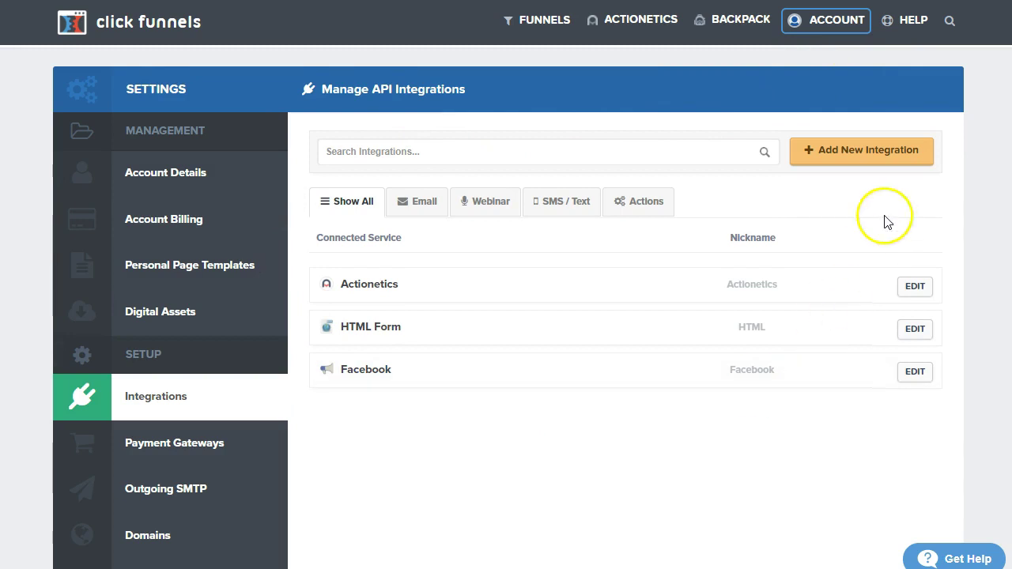
# Step: Add a new Mailchimp integration nicknamed 'Mailchimp', with the API Key field selected
pyautogui.click(853, 157)
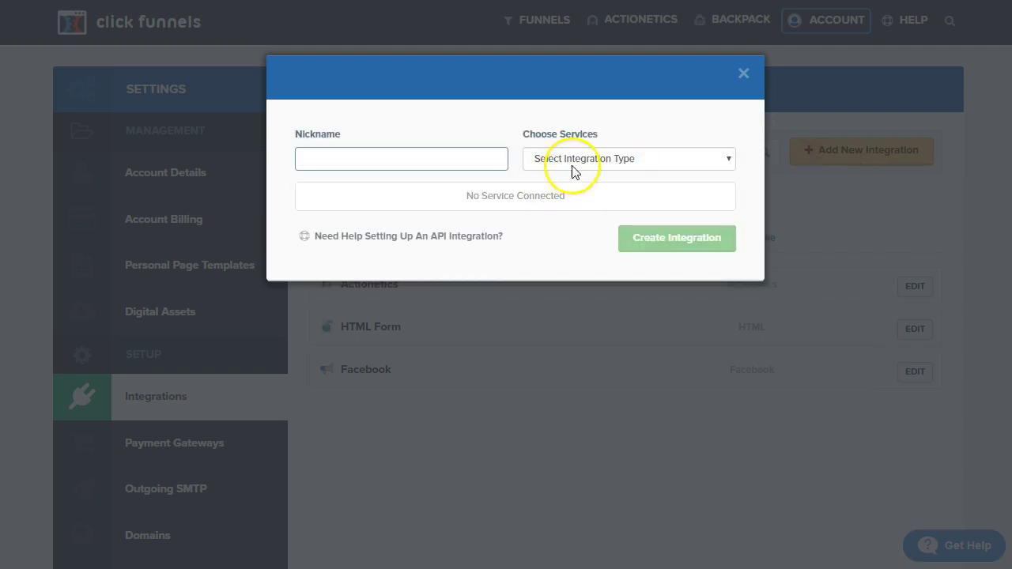
pyautogui.click(573, 161)
pyautogui.scroll(-4, 607, 423)
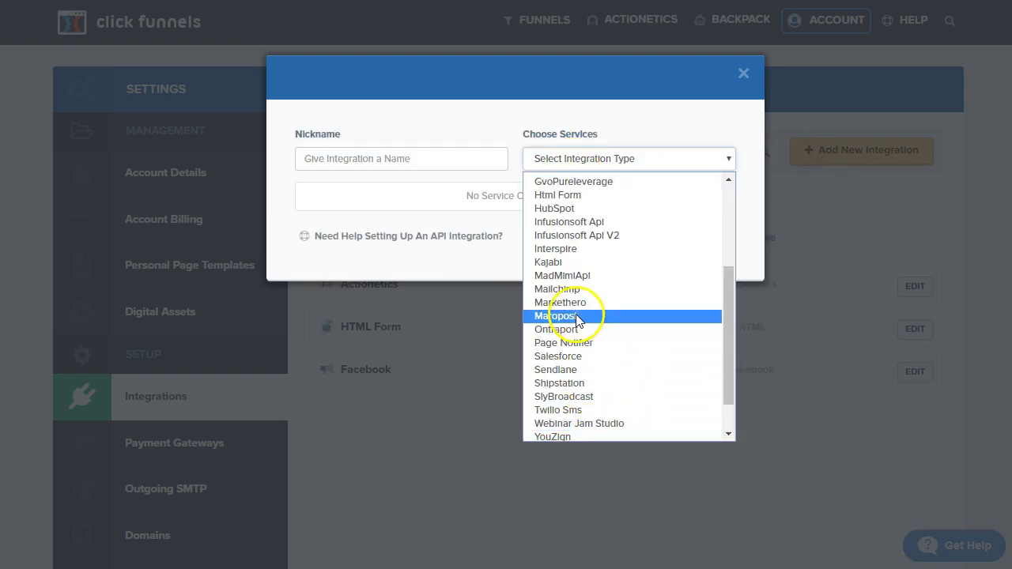
pyautogui.click(573, 292)
pyautogui.click(454, 159)
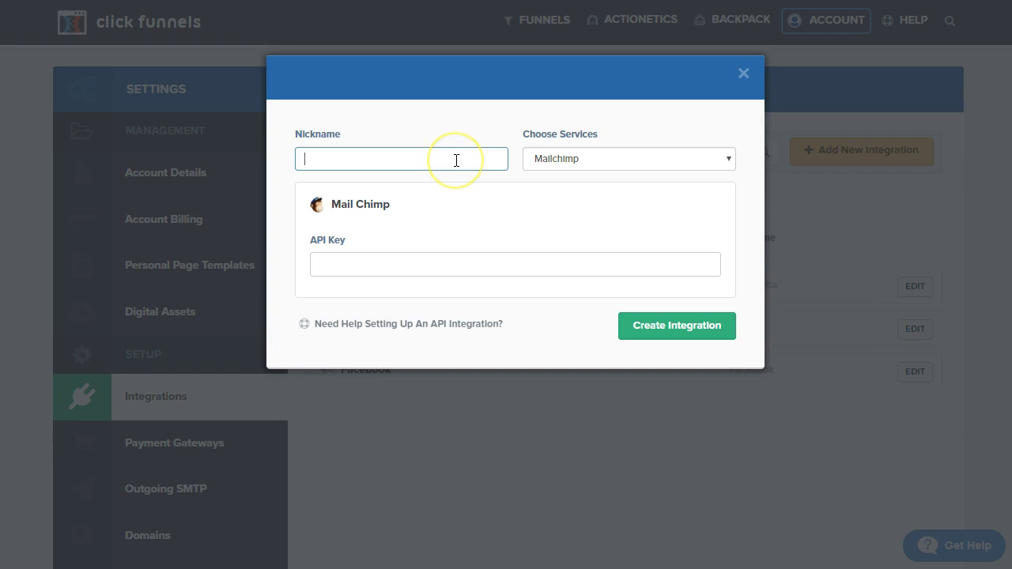
pyautogui.write('Mailchimp')
pyautogui.click(369, 269)
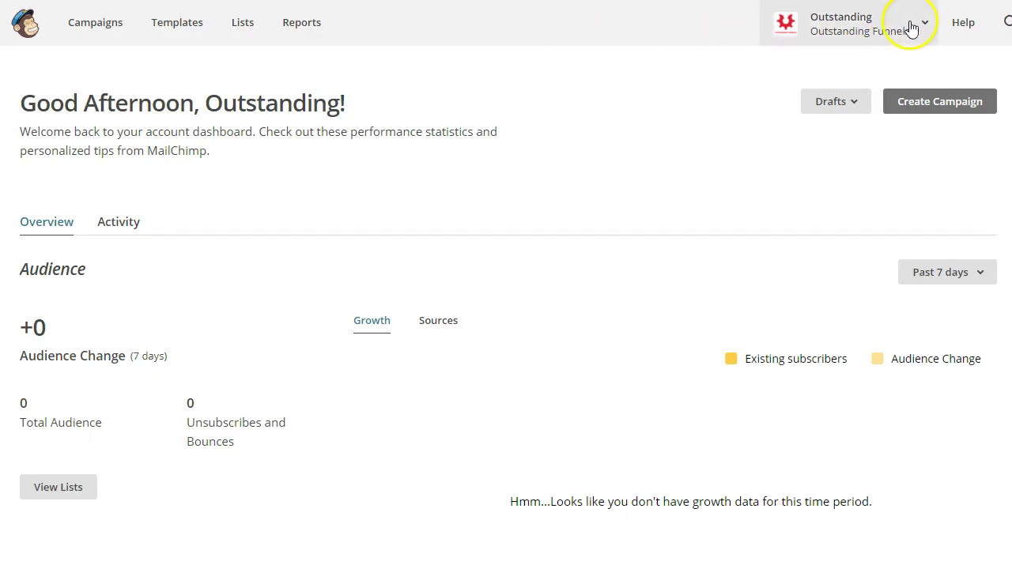
# Step: Go from the MailChimp account Profile through Extras to the API keys page
pyautogui.click(922, 28)
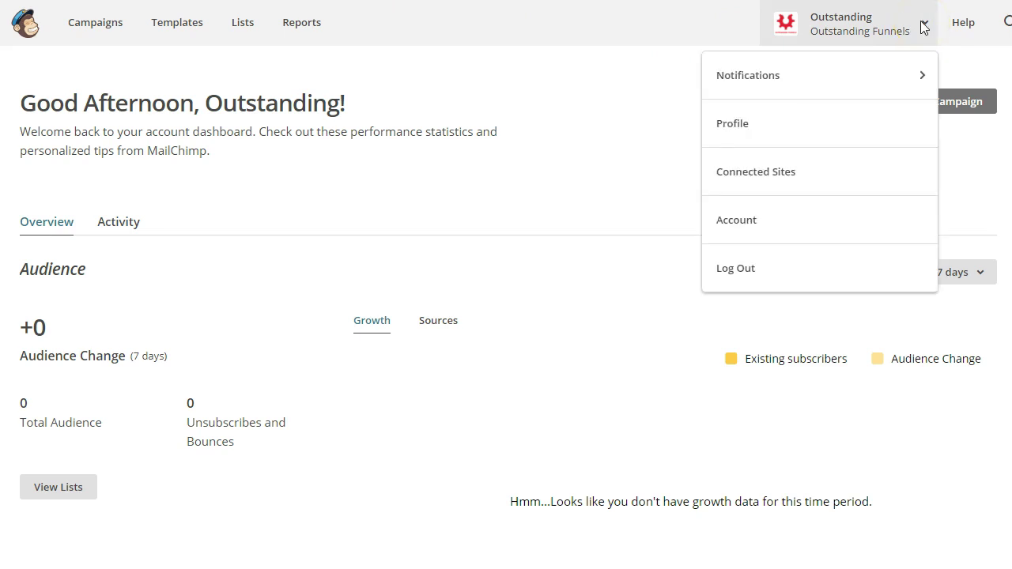
pyautogui.click(871, 131)
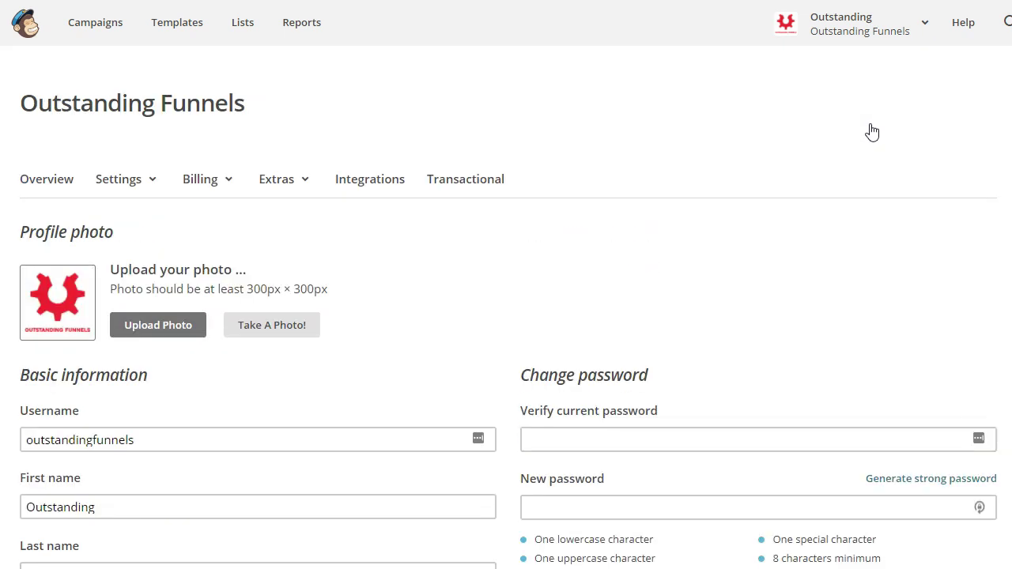
pyautogui.click(151, 182)
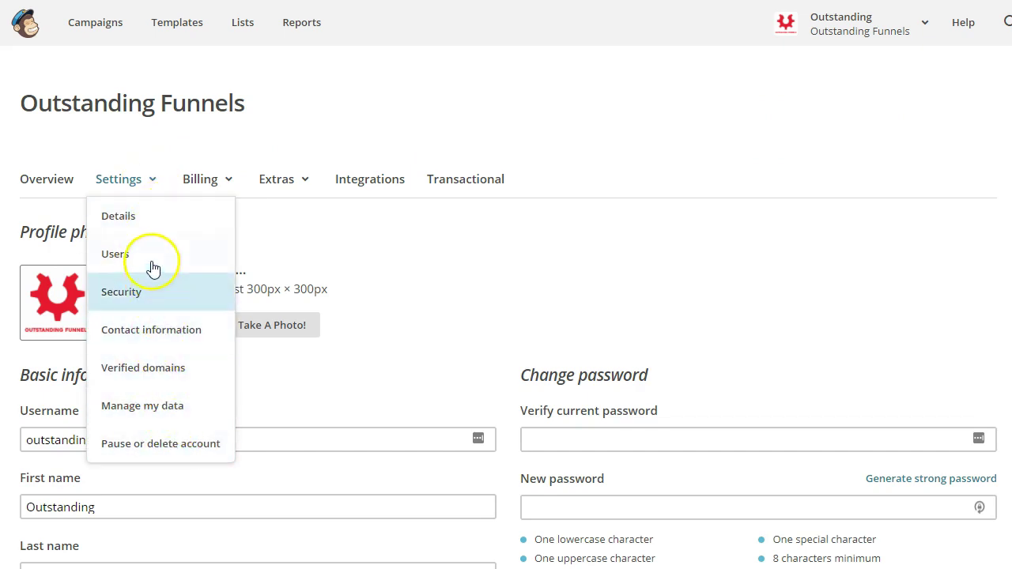
pyautogui.click(293, 180)
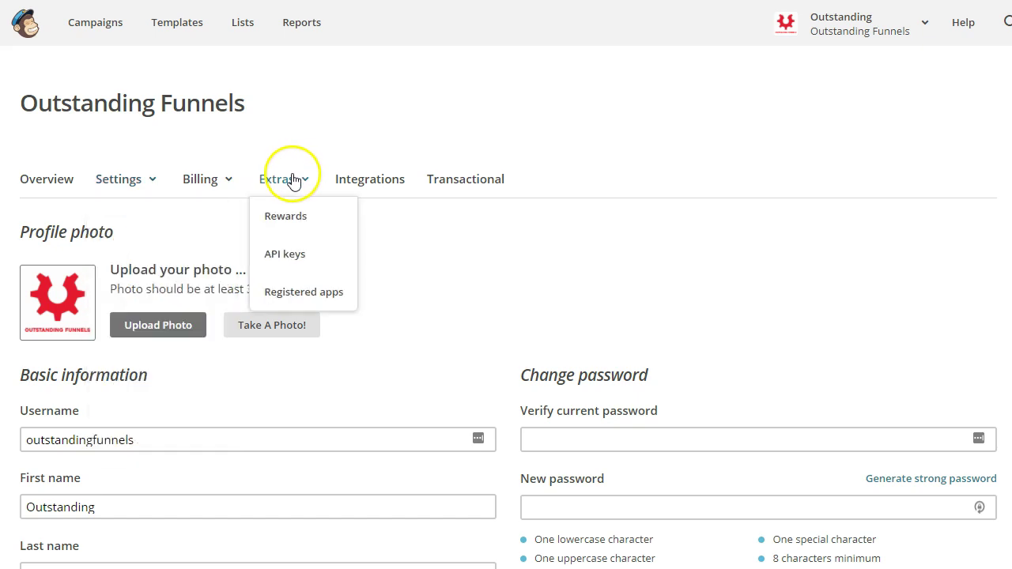
pyautogui.click(313, 262)
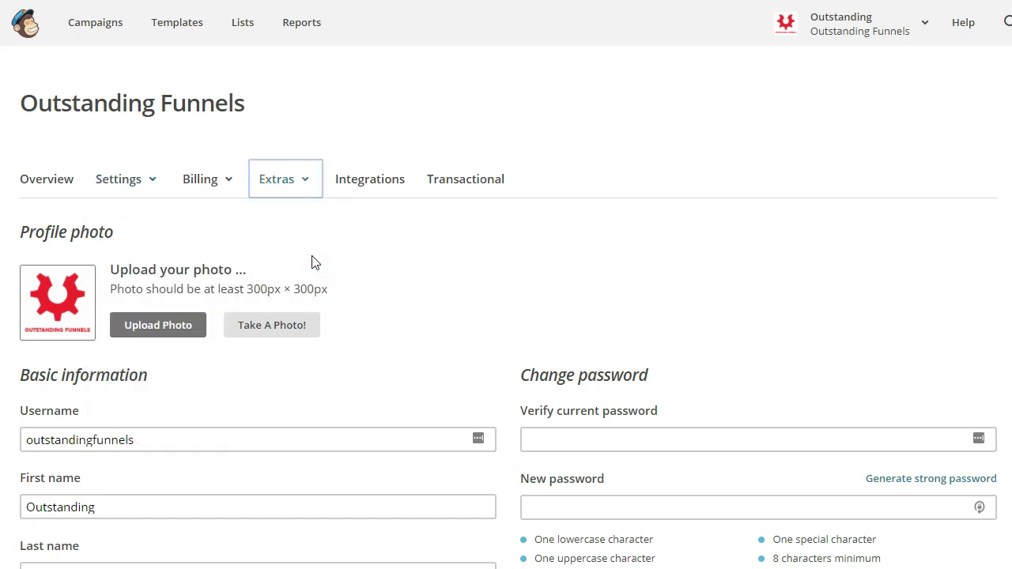
# Step: Create a new MailChimp API key and copy its key text
pyautogui.scroll(-4, 310, 261)
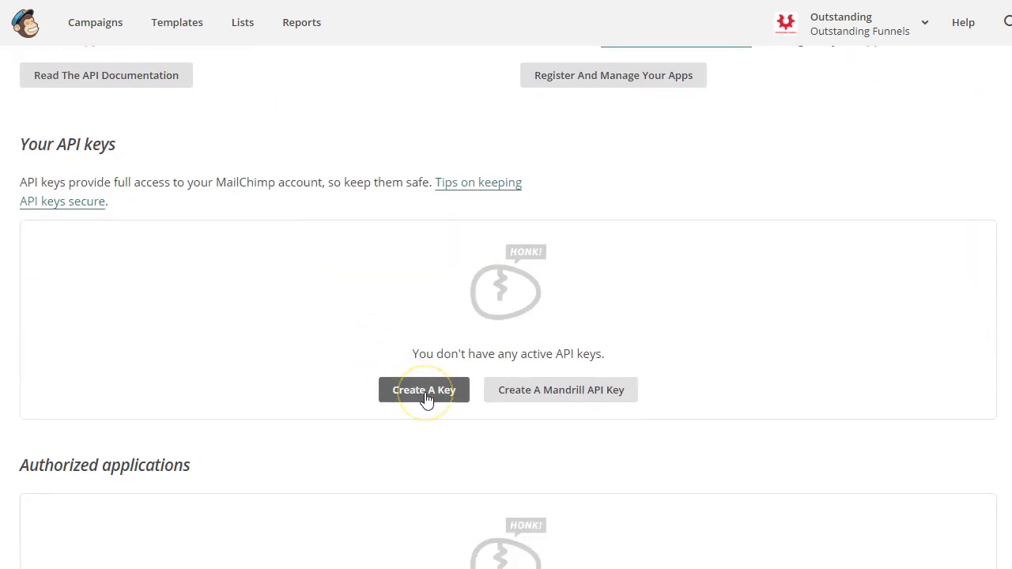
pyautogui.click(426, 400)
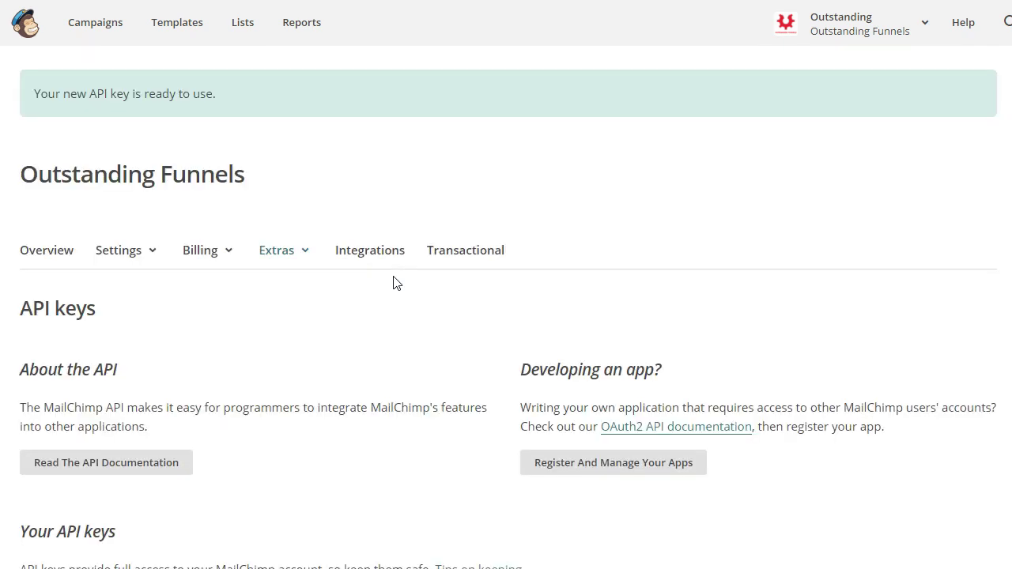
pyautogui.scroll(-5, 395, 260)
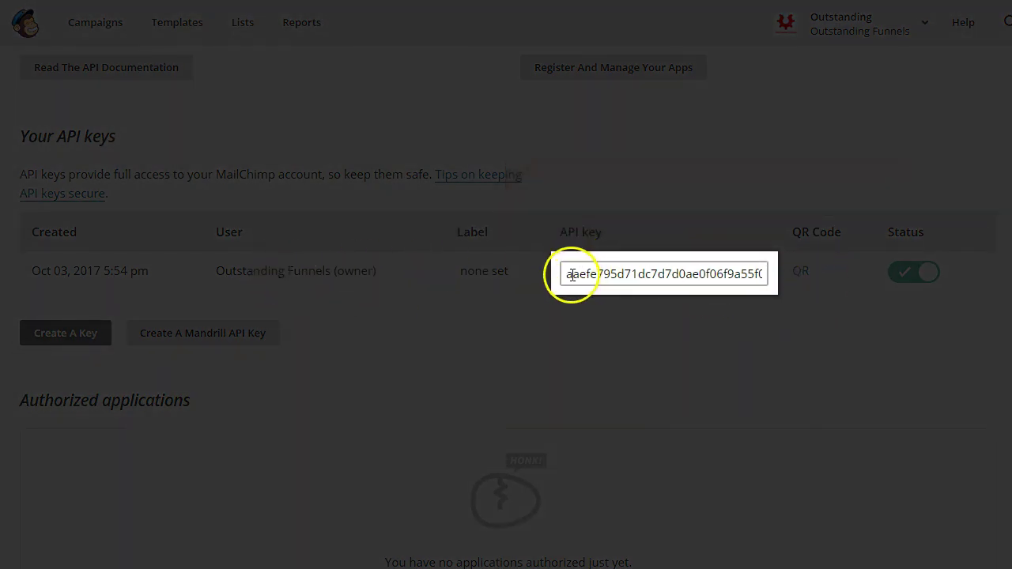
pyautogui.moveTo(570, 275); pyautogui.dragTo(756, 276)
pyautogui.rightClick(733, 277)
pyautogui.click(773, 303)
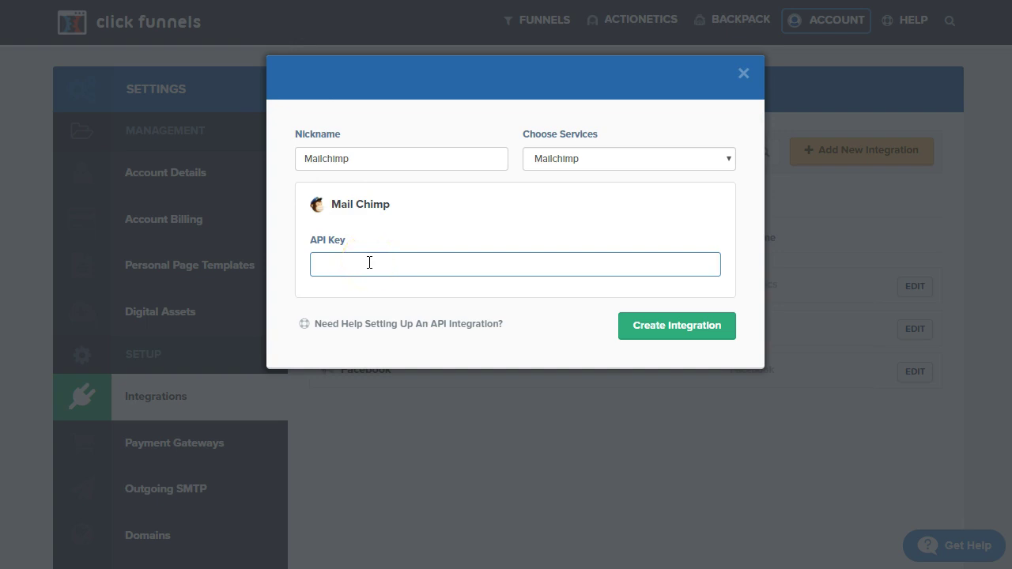
# Step: Paste the MailChimp API key into the form and create the integration
pyautogui.hotkey('ctrl', 'v')
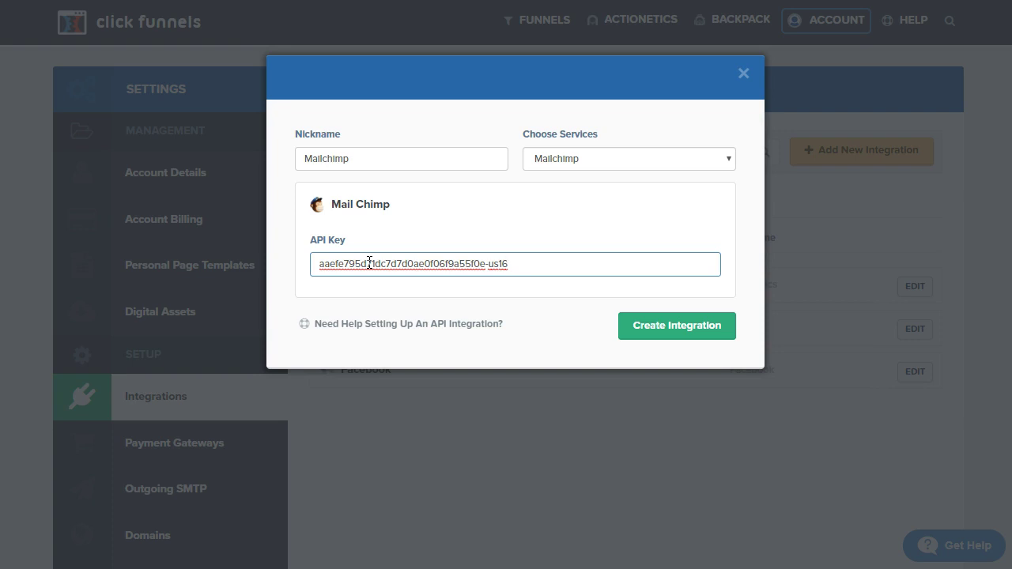
pyautogui.click(689, 327)
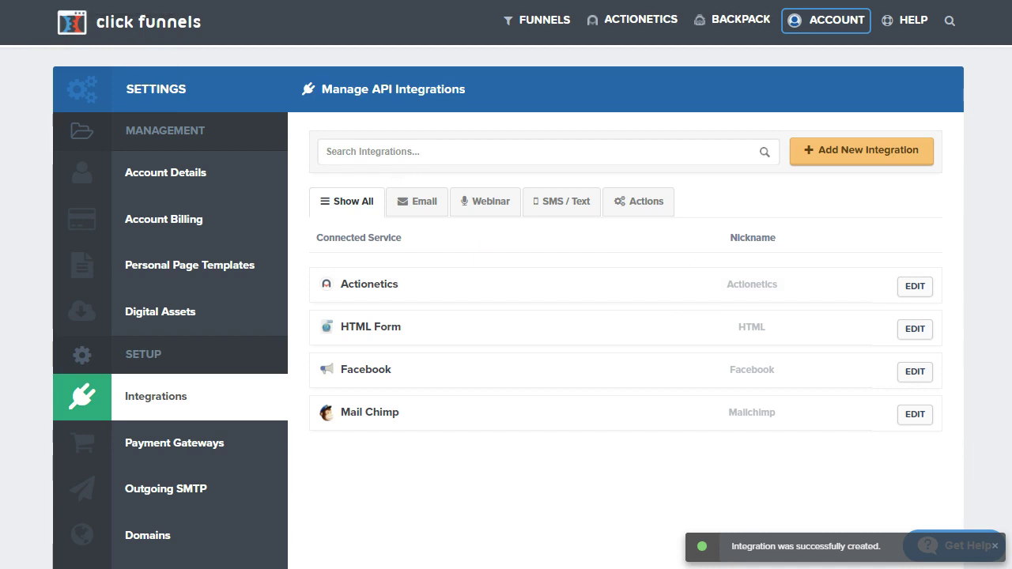
# Step: Open the Optin Funnel's Step #1 optin page in the page editor
pyautogui.hotkey('alt', 'Left')
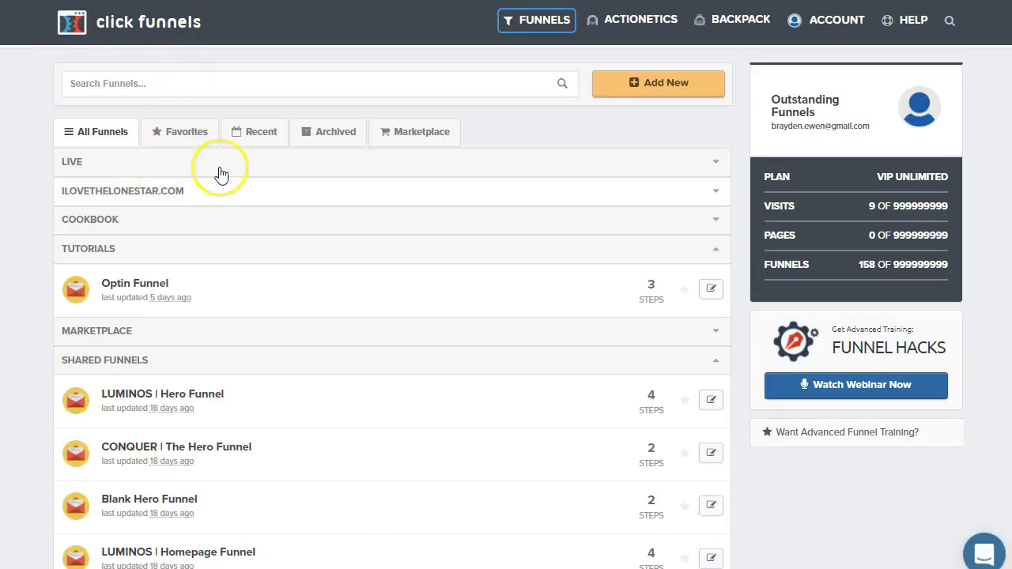
pyautogui.click(140, 286)
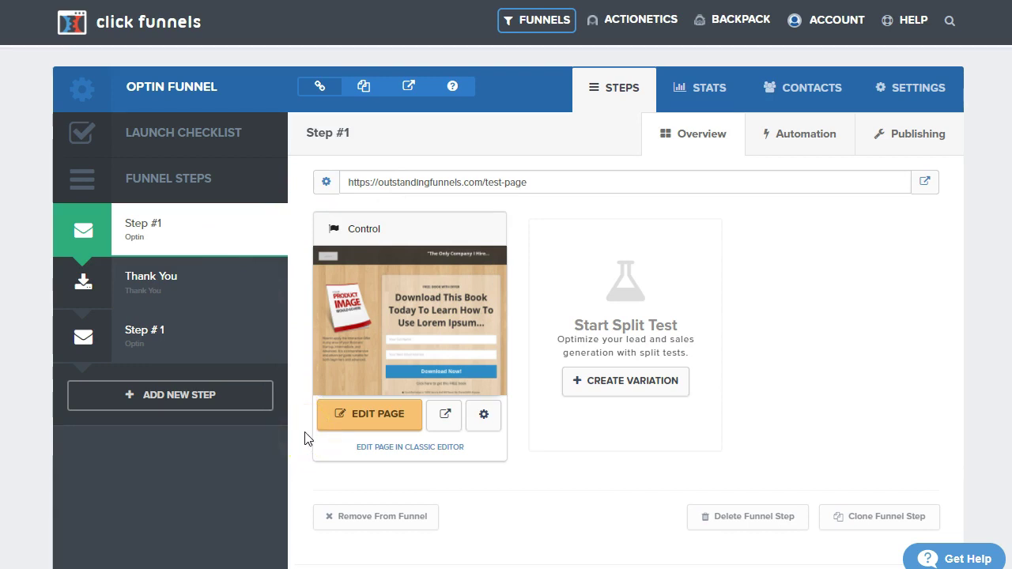
pyautogui.click(386, 425)
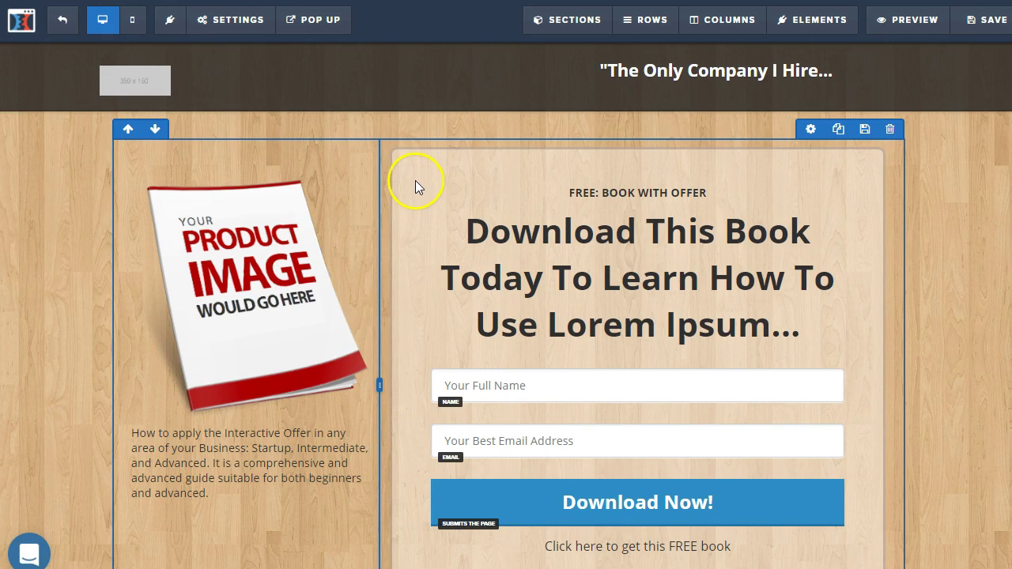
# Step: Set the page's email integration to Mailchimp, action Add To List, list Outstanding Funnels
pyautogui.click(225, 30)
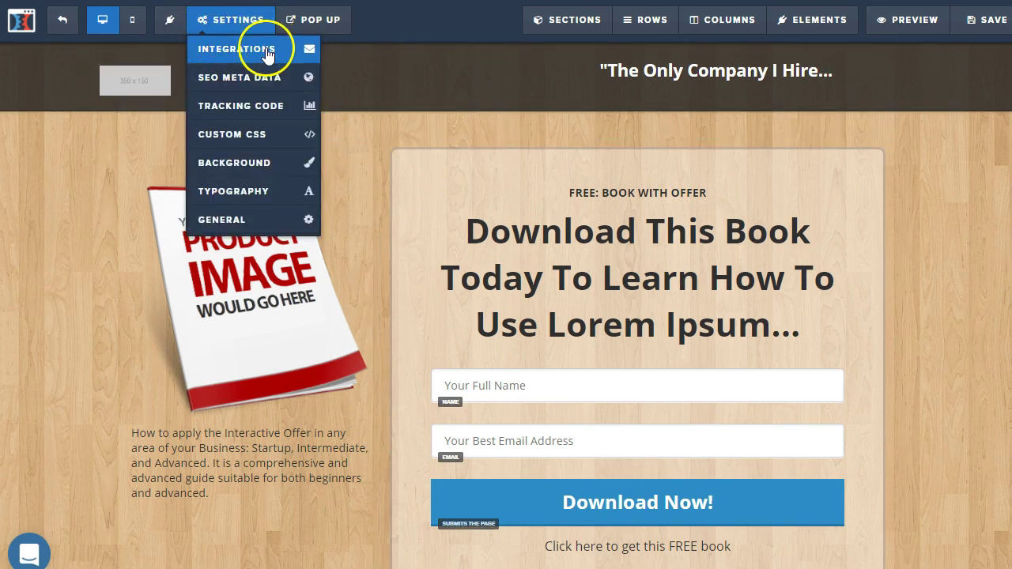
pyautogui.click(302, 60)
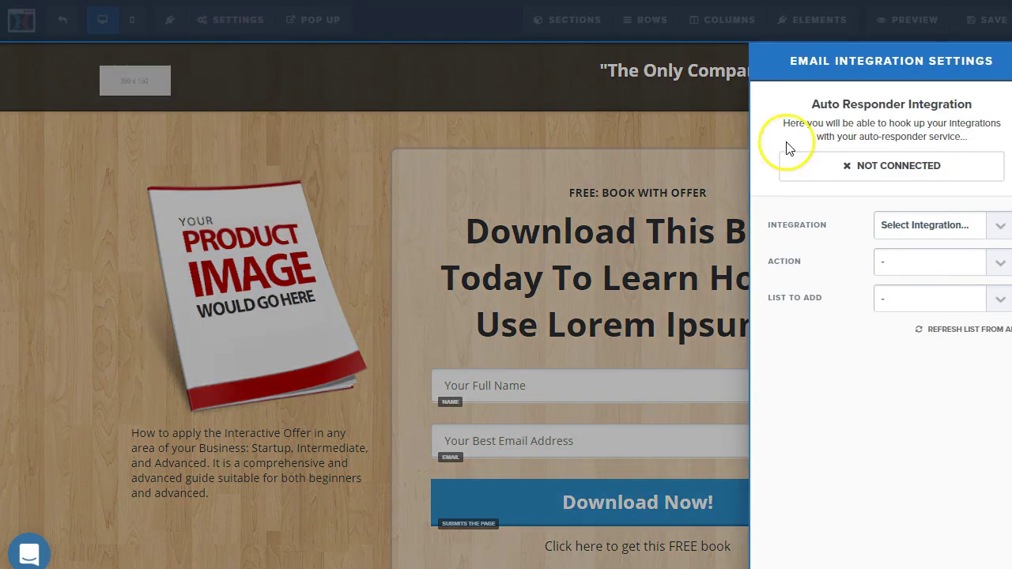
pyautogui.click(908, 229)
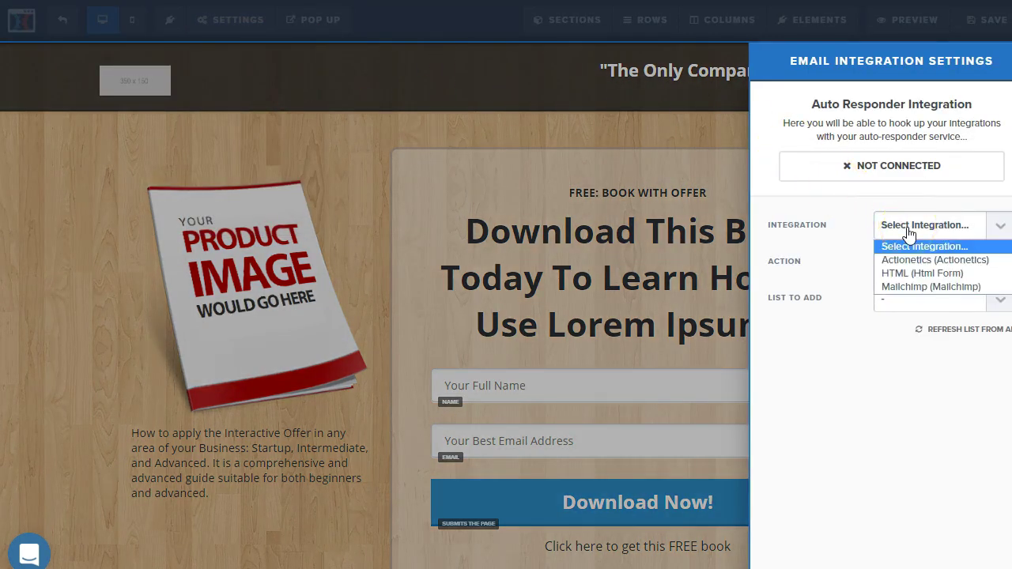
pyautogui.click(915, 288)
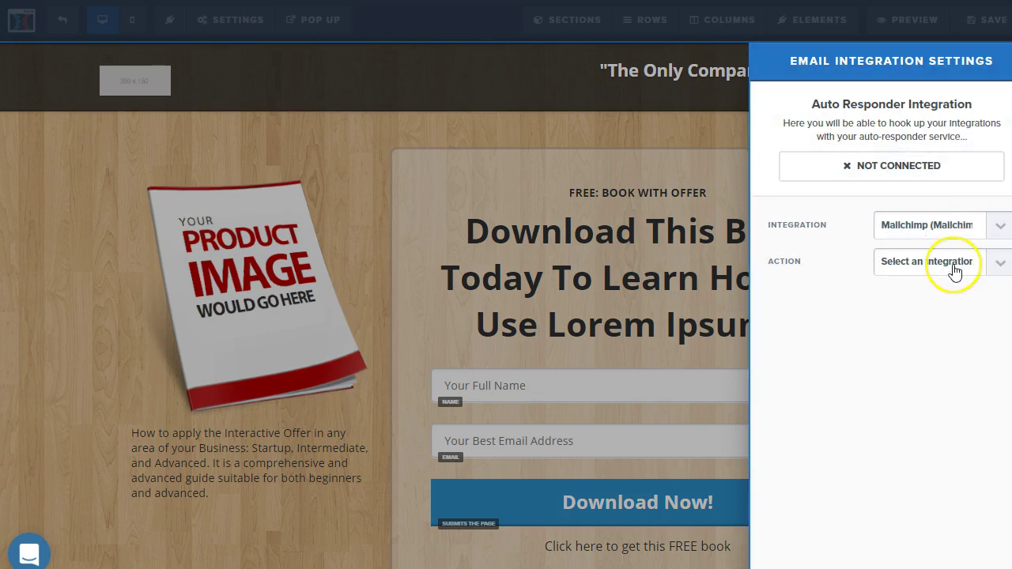
pyautogui.click(948, 261)
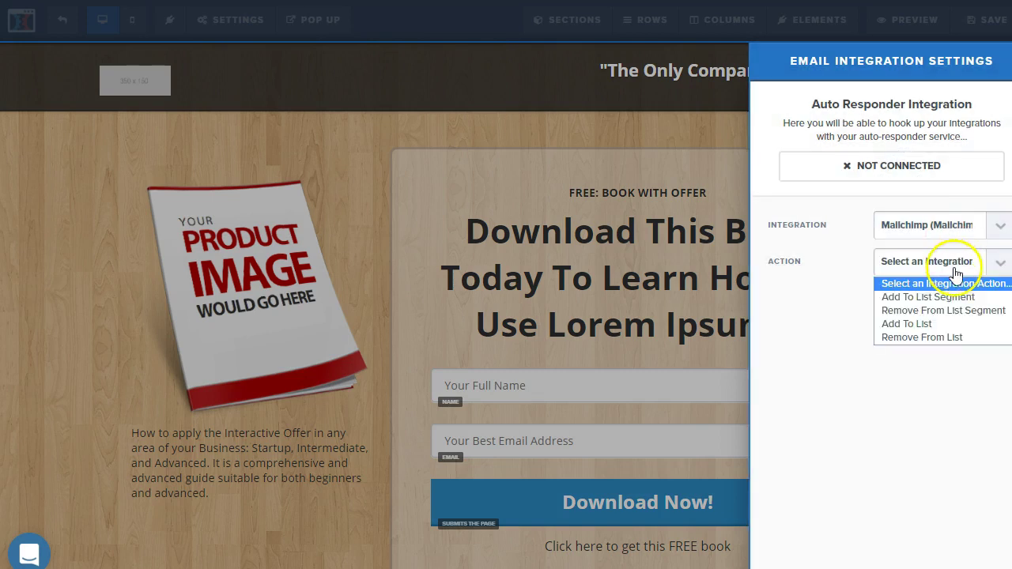
pyautogui.click(959, 325)
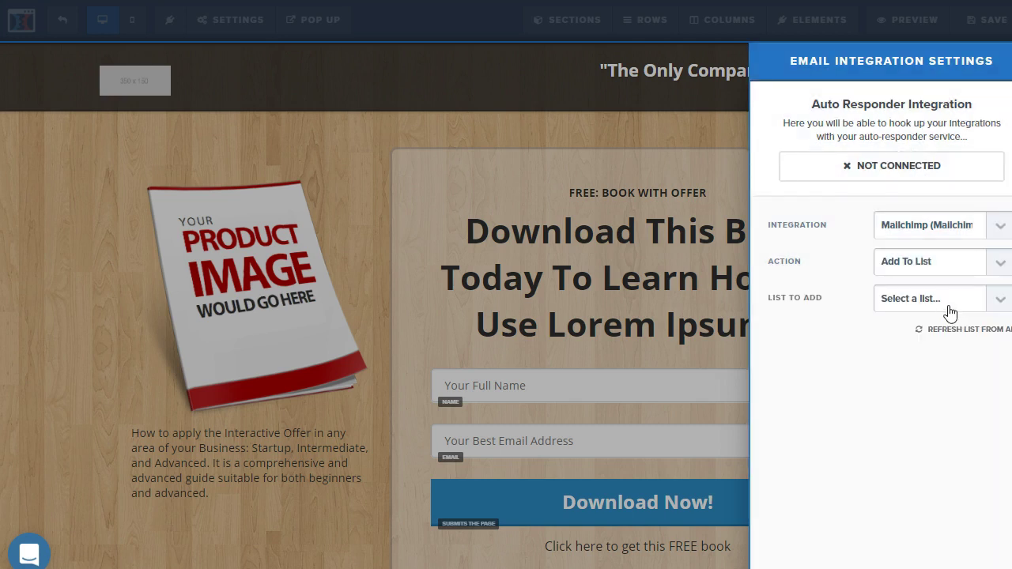
pyautogui.click(910, 300)
pyautogui.click(921, 335)
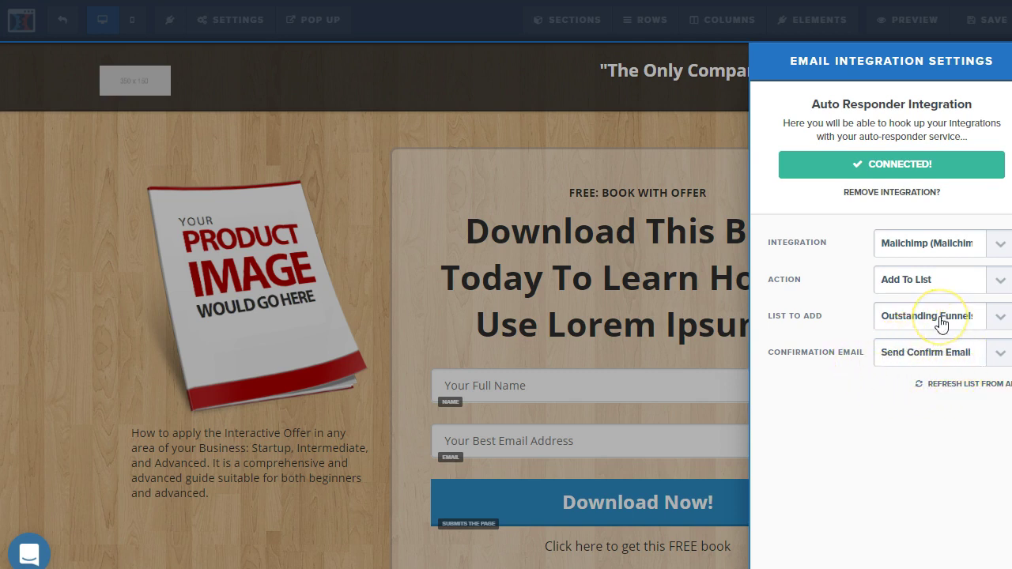
# Step: Refresh the Mailchimp lists from the API and reselect Outstanding Funnels
pyautogui.click(909, 386)
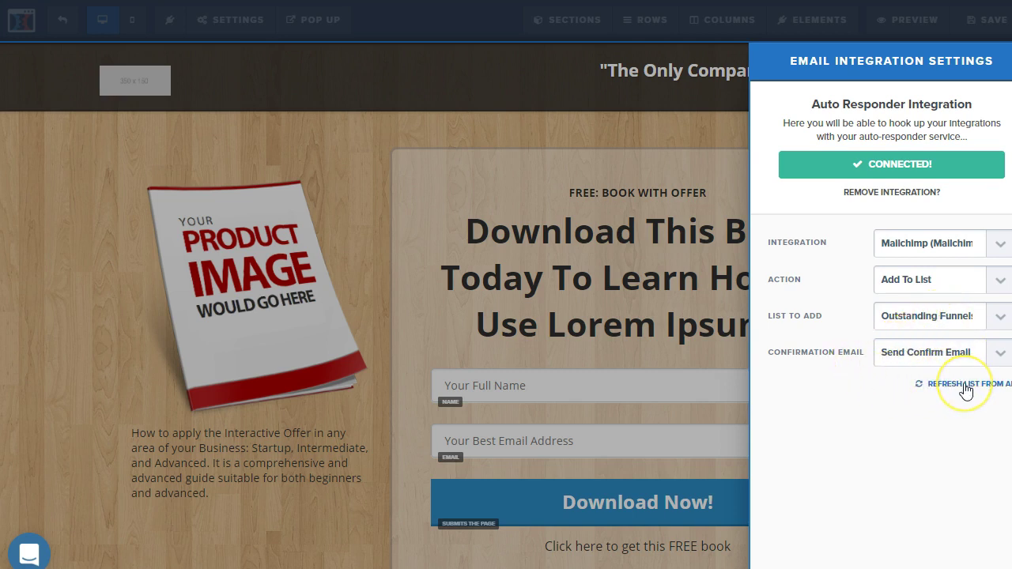
pyautogui.click(929, 388)
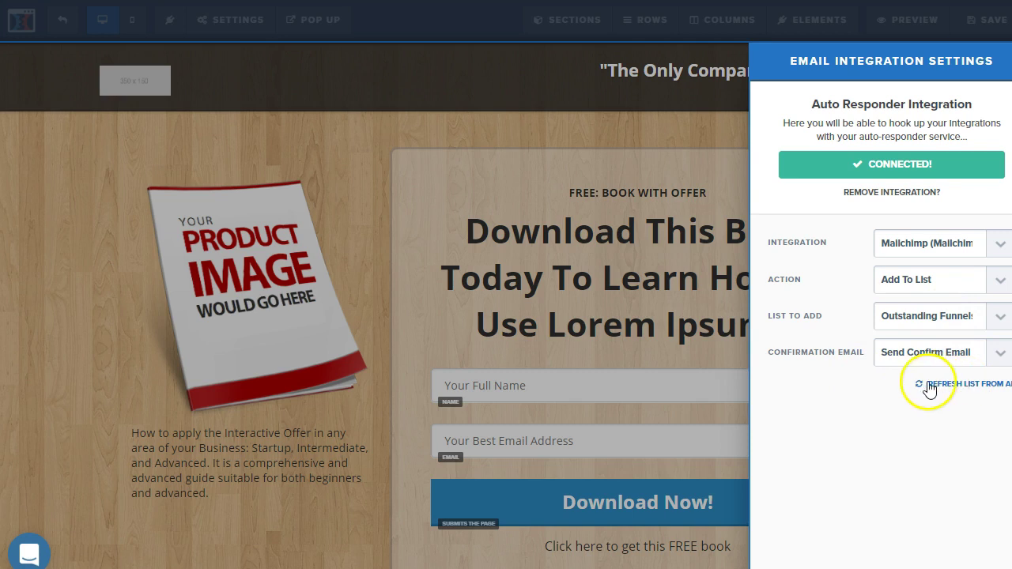
pyautogui.click(987, 393)
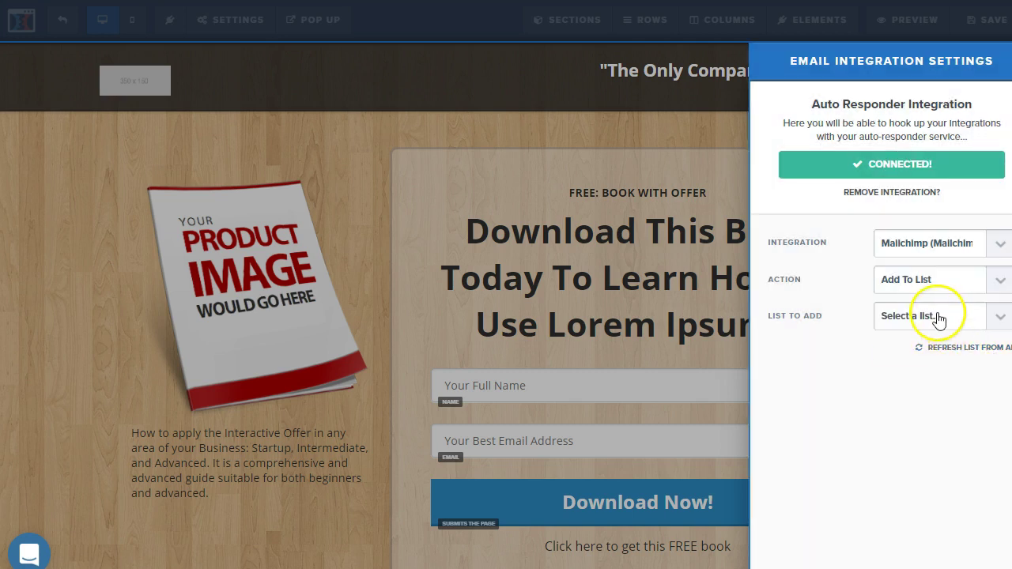
pyautogui.click(937, 316)
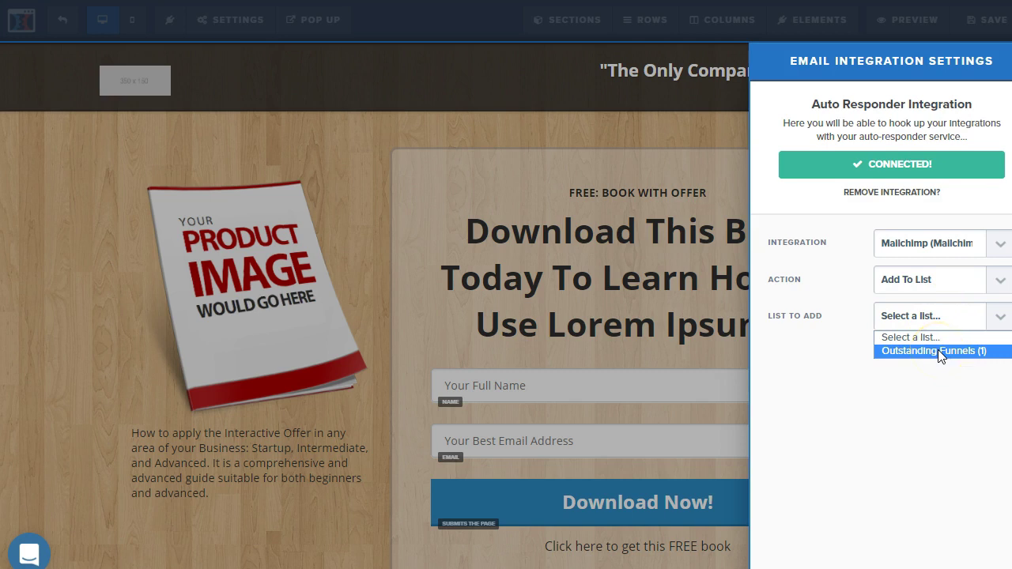
pyautogui.click(939, 353)
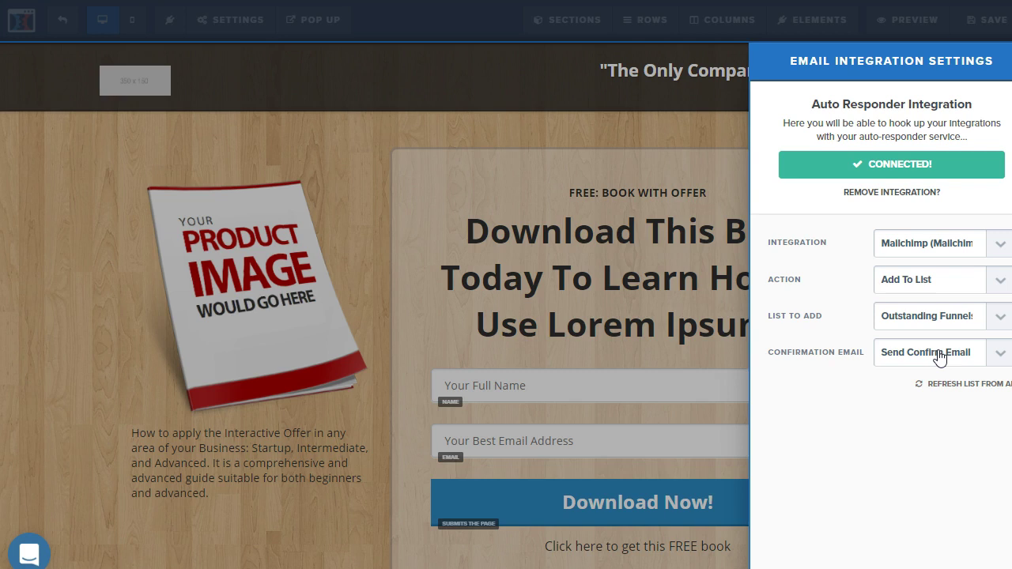
# Step: Set Confirmation Email to Don't Send Confirm Email
pyautogui.click(938, 381)
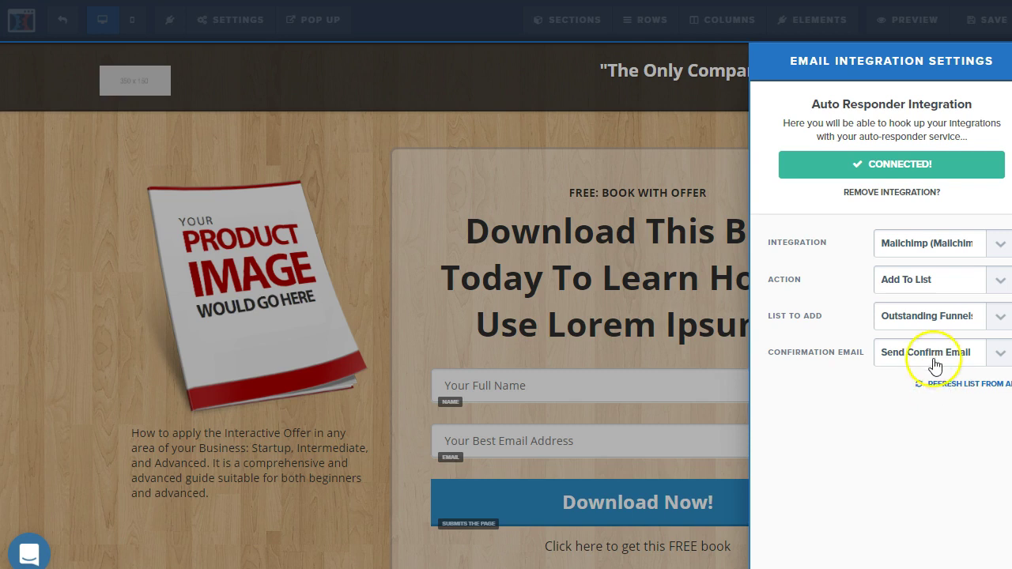
pyautogui.click(949, 354)
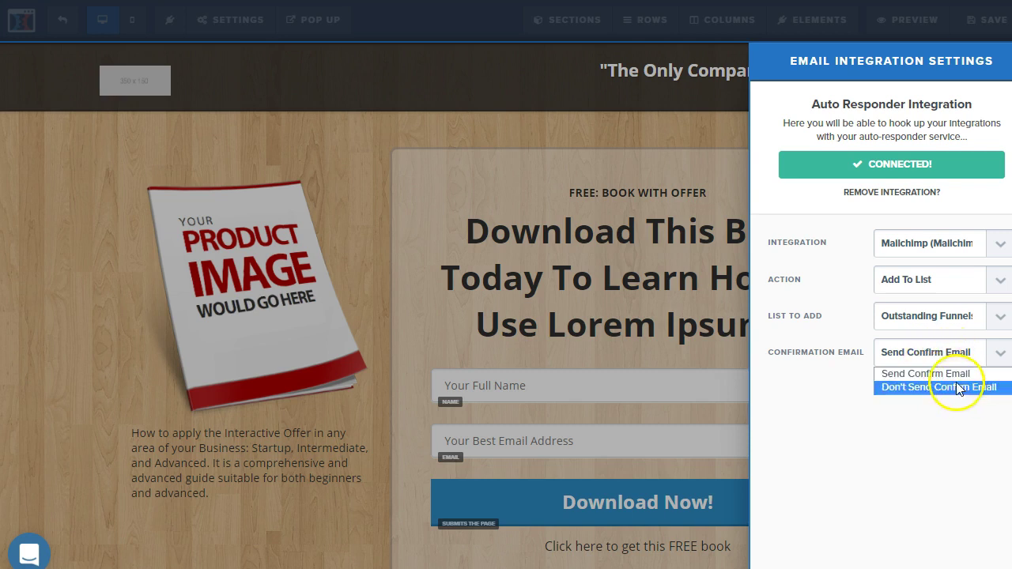
pyautogui.click(961, 387)
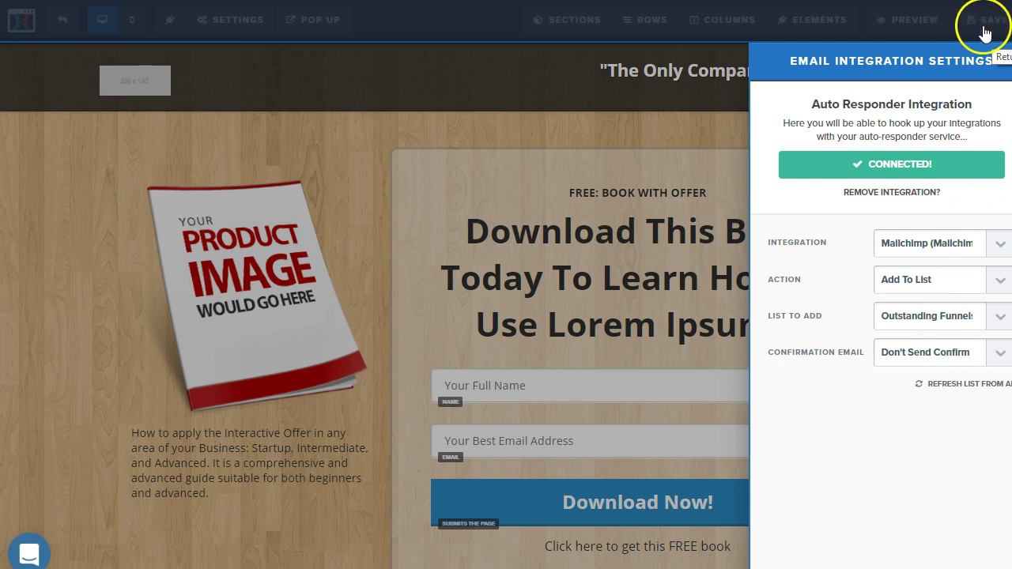
# Step: Save the integration panel, then save the optin page
pyautogui.click(980, 29)
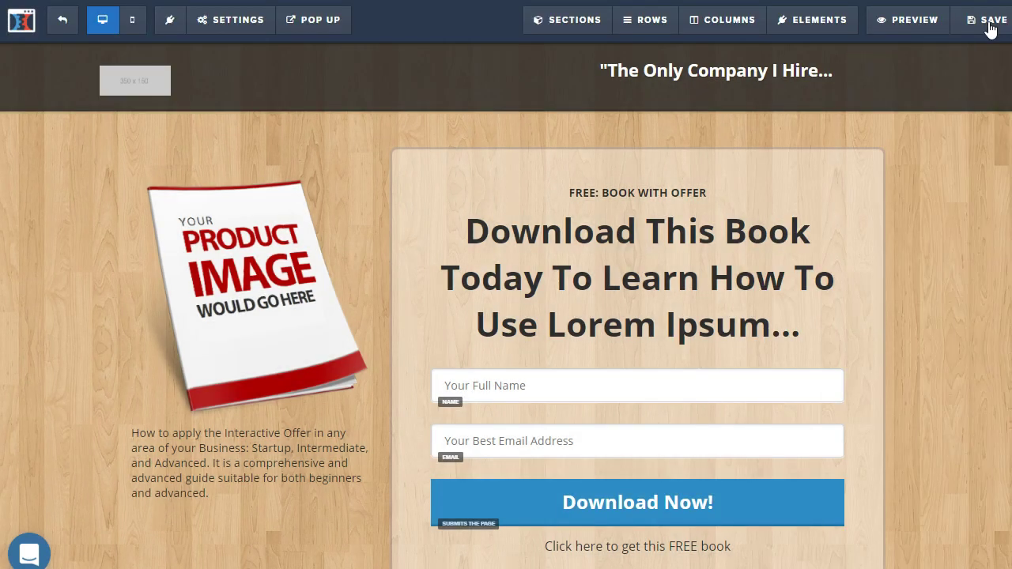
pyautogui.click(989, 28)
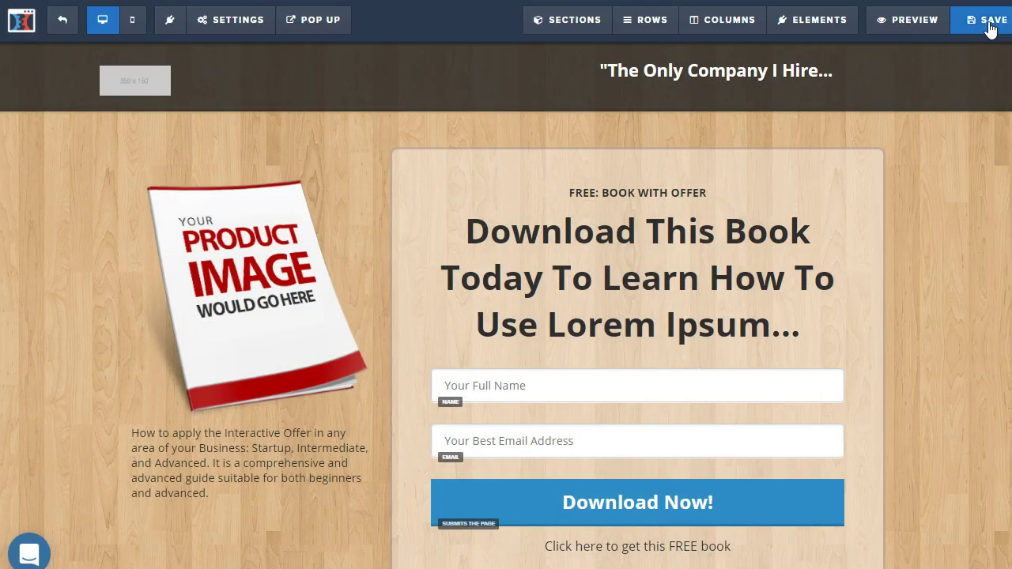
pyautogui.click(992, 29)
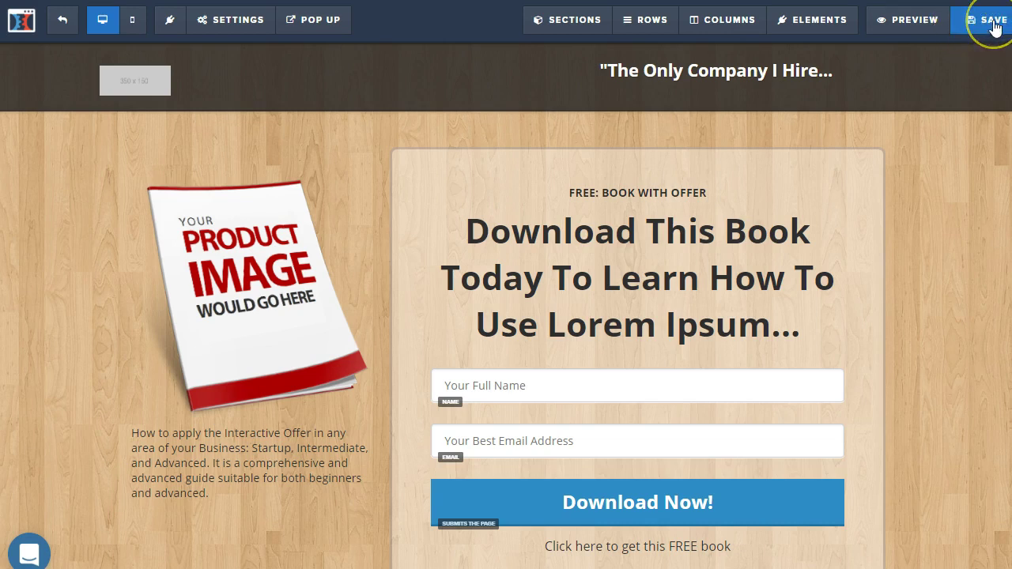